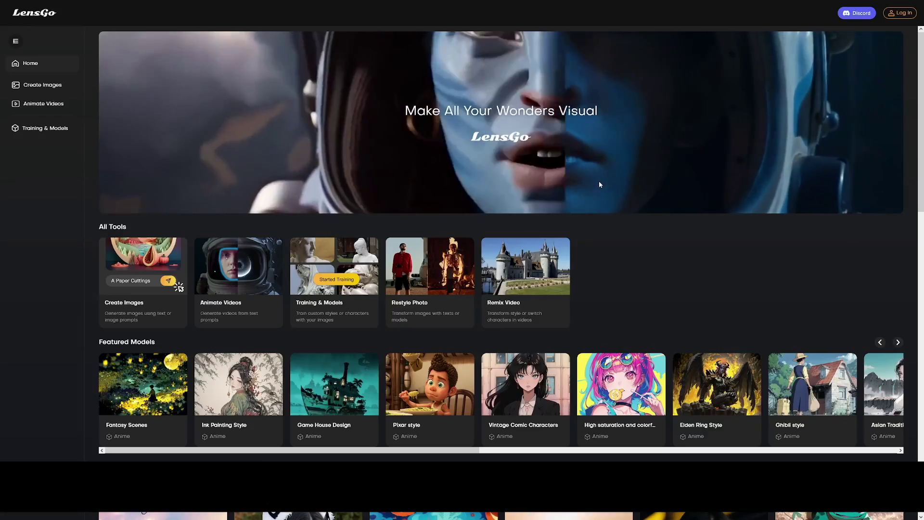
{"action": "scroll", "coordinate": [599, 180], "scroll_direction": "down", "scroll_amount": 2}
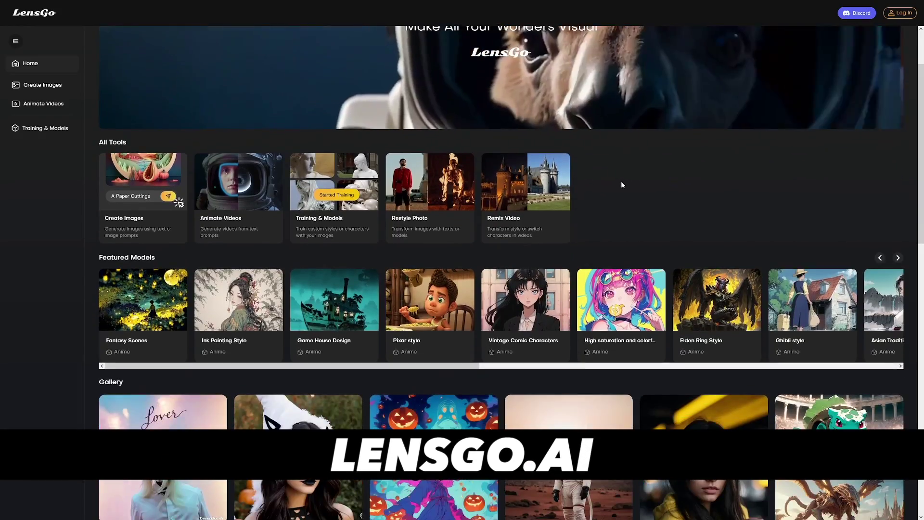
{"action": "scroll", "coordinate": [621, 184], "scroll_direction": "down", "scroll_amount": 3}
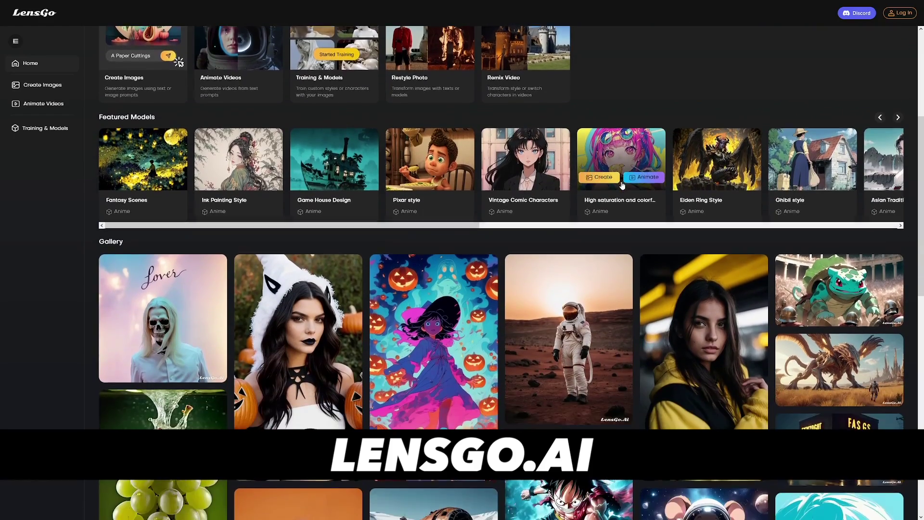
{"action": "scroll", "coordinate": [621, 182], "scroll_direction": "down", "scroll_amount": 3}
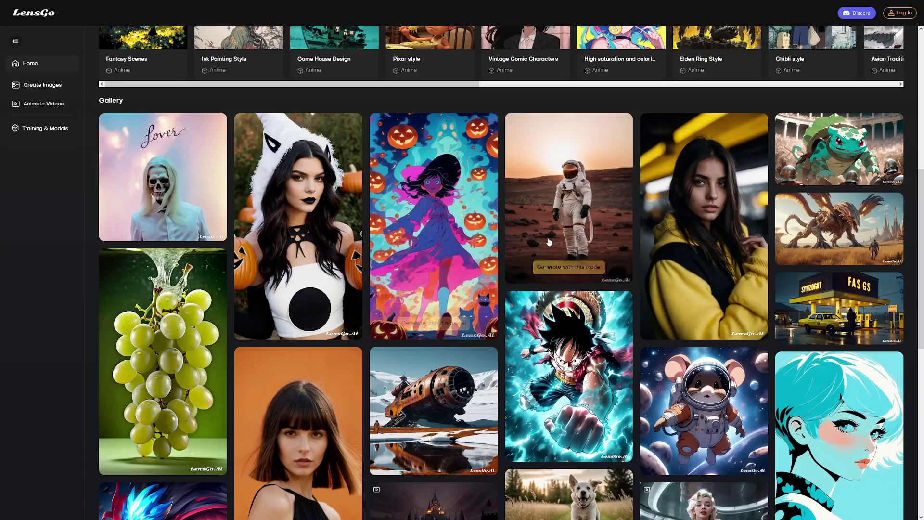
{"action": "mouse_move", "coordinate": [495, 225]}
{"action": "scroll", "coordinate": [486, 223], "scroll_direction": "up", "scroll_amount": 8}
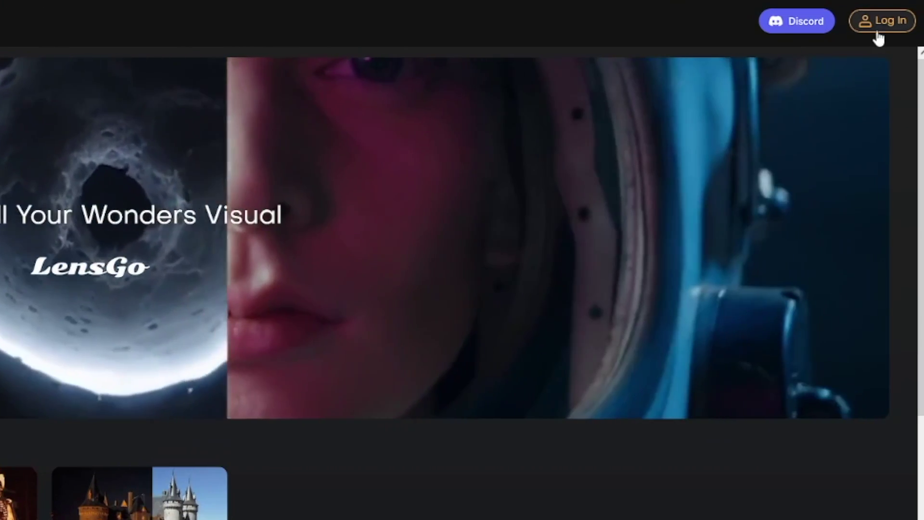
Sign in and complete the Welcome profile with a display name and career Other.
{"action": "left_click", "coordinate": [877, 26]}
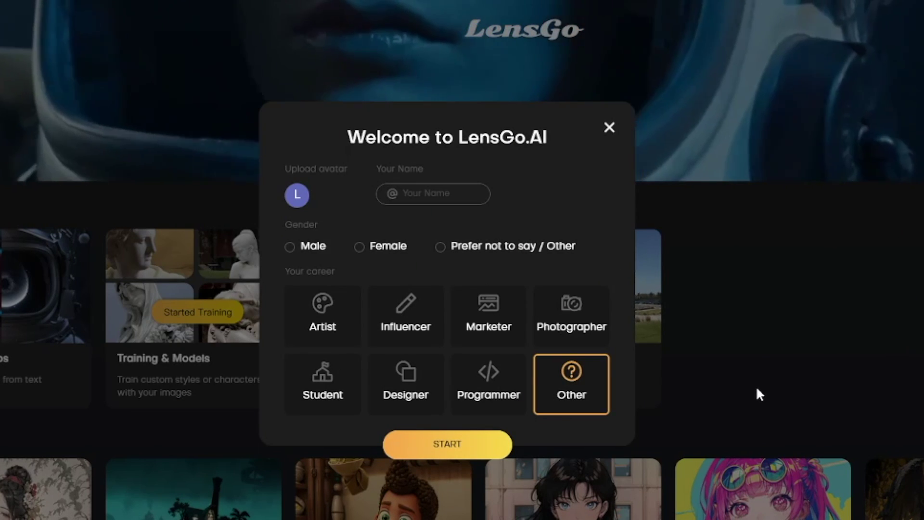
{"action": "left_click", "coordinate": [424, 195]}
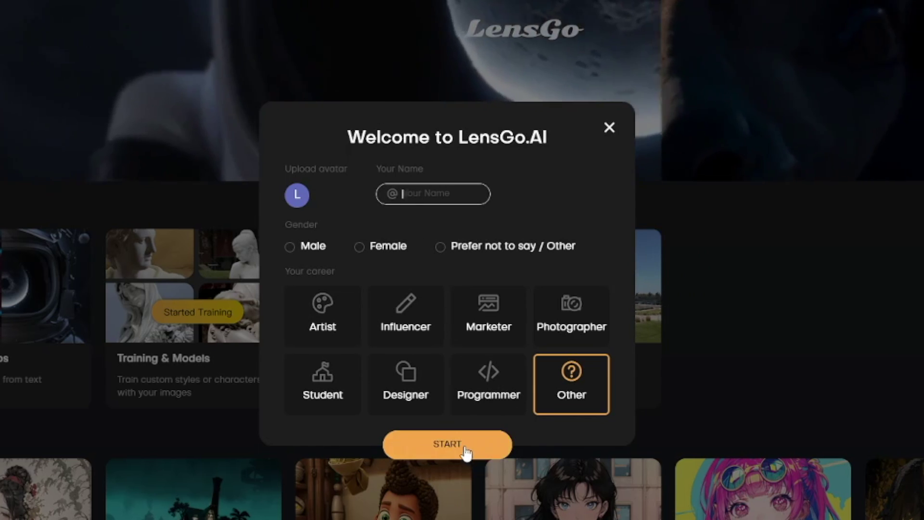
{"action": "left_click", "coordinate": [462, 452]}
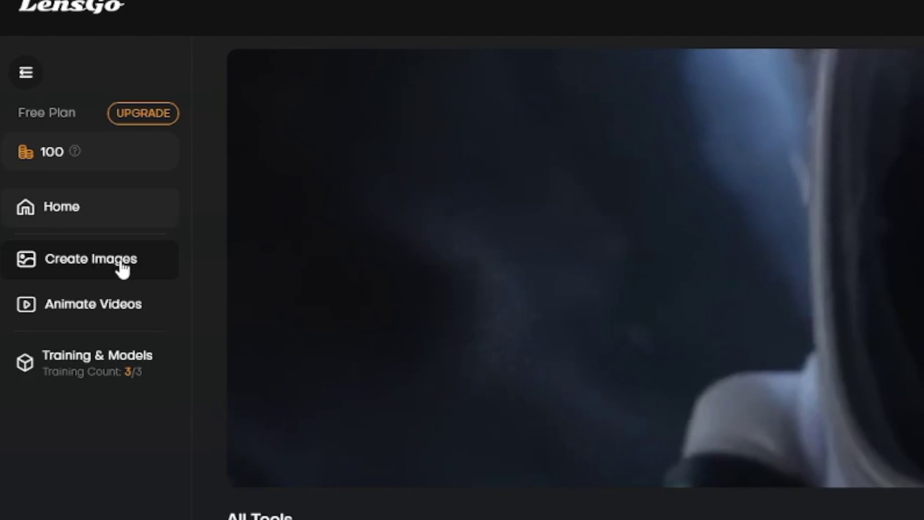
Open Create Images with the Real model, 1:1 dimensions, 2 images and guidance scale 7.
{"action": "left_click", "coordinate": [123, 267]}
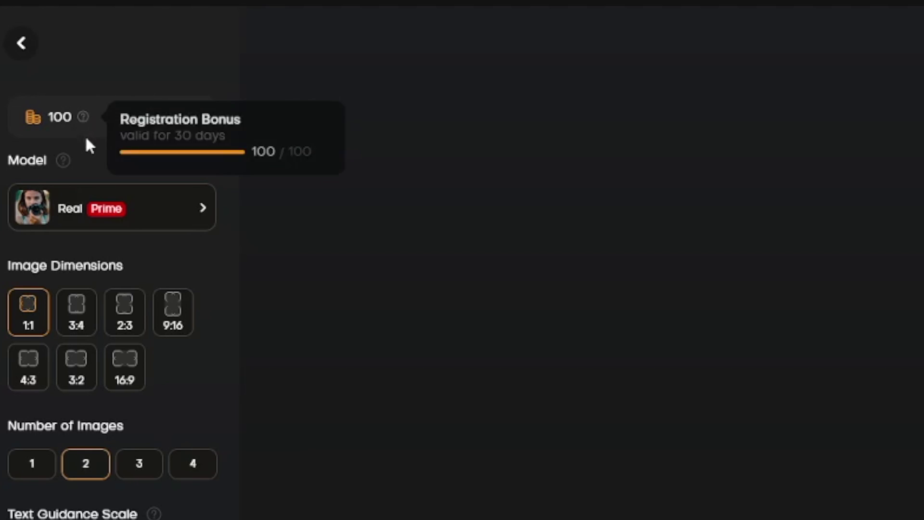
Pick the Pixar style card from the Featured Models list, set at strength 0.65.
{"action": "left_click", "coordinate": [159, 222]}
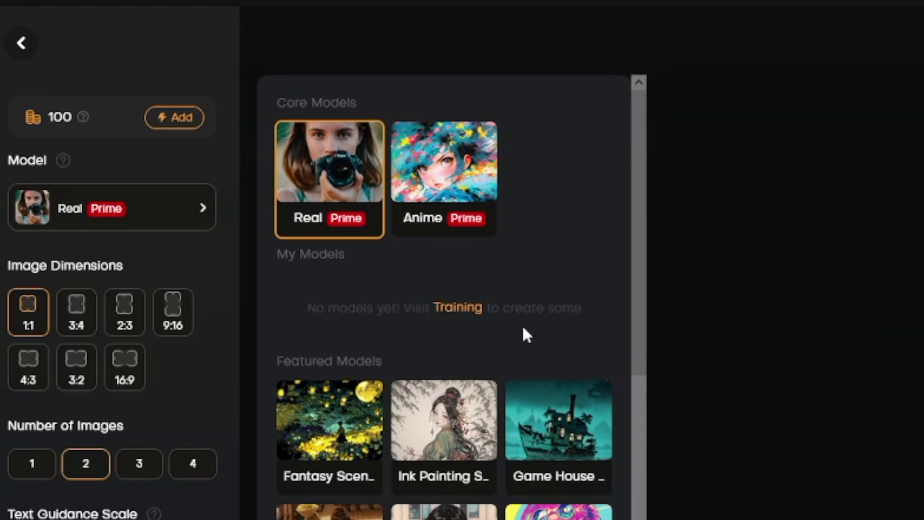
{"action": "scroll", "coordinate": [526, 335], "scroll_direction": "down", "scroll_amount": 3}
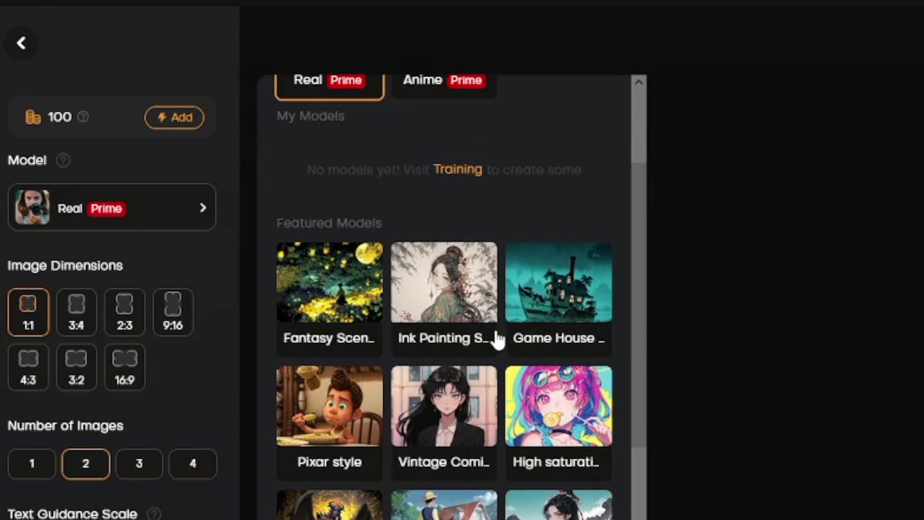
{"action": "scroll", "coordinate": [497, 340], "scroll_direction": "down", "scroll_amount": 7}
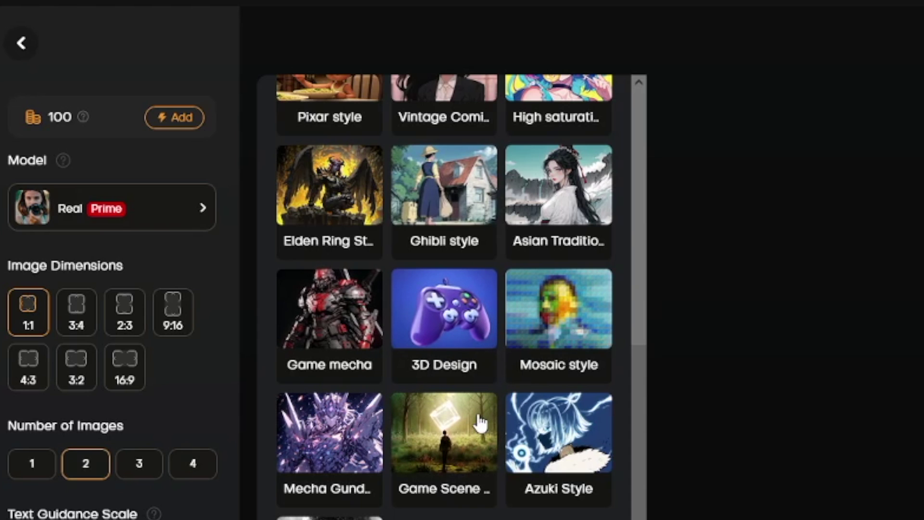
{"action": "scroll", "coordinate": [479, 423], "scroll_direction": "up", "scroll_amount": 2}
{"action": "scroll", "coordinate": [480, 423], "scroll_direction": "up", "scroll_amount": 2}
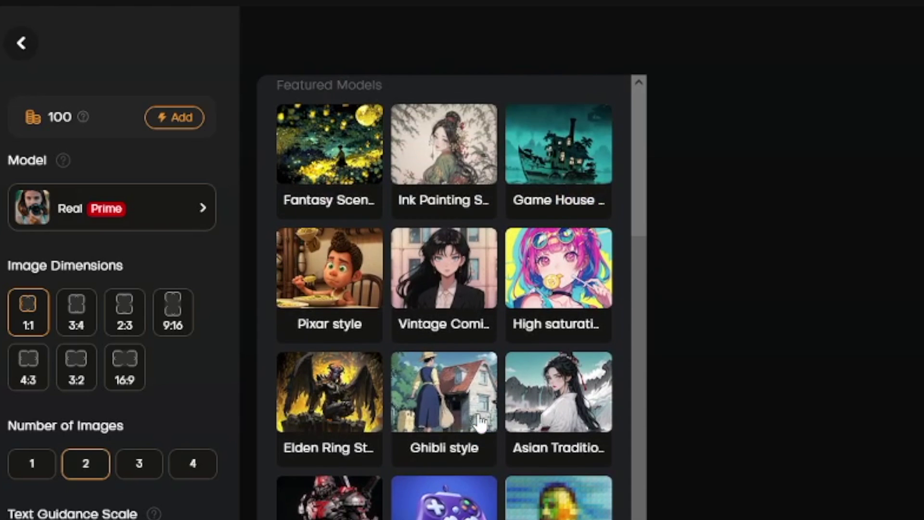
{"action": "scroll", "coordinate": [480, 422], "scroll_direction": "up", "scroll_amount": 1}
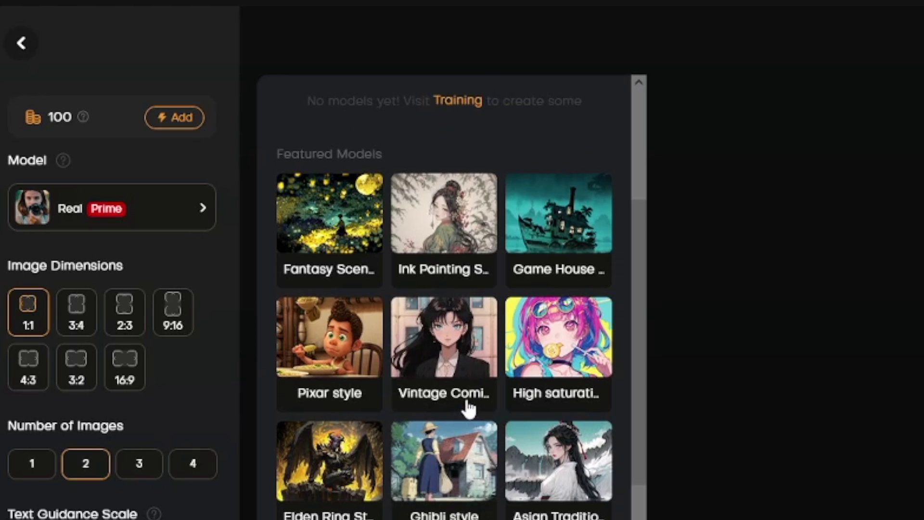
{"action": "left_click", "coordinate": [336, 340]}
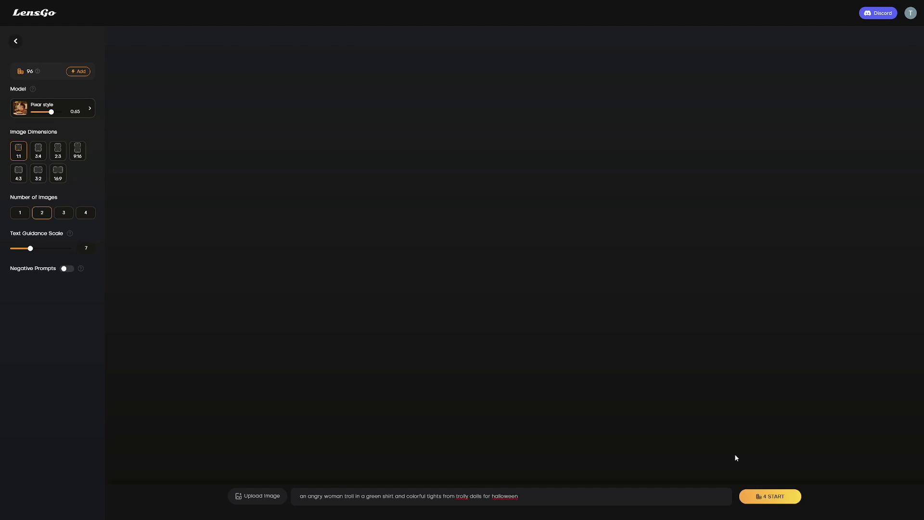
Generate the two Pixar-style troll images and view the first one full size.
{"action": "key", "text": "Return"}
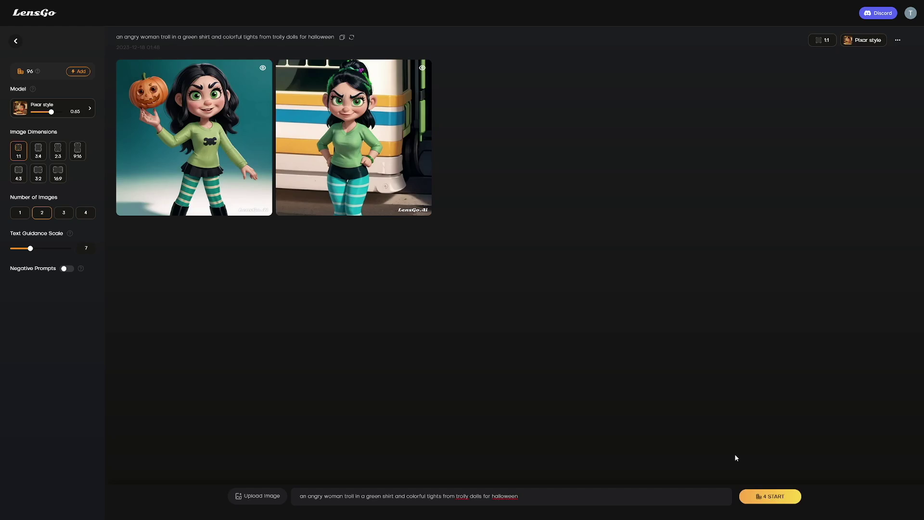
{"action": "left_click", "coordinate": [201, 131]}
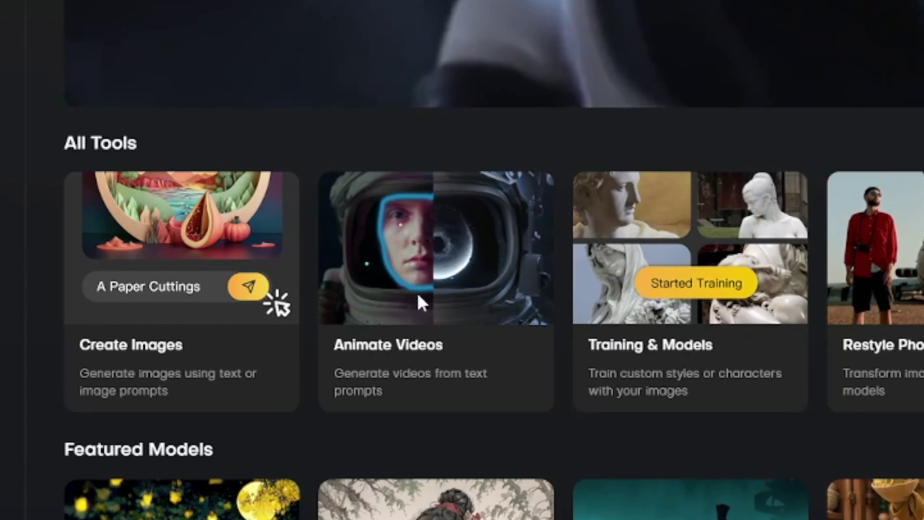
Open the video animation tool and dismiss the stray browser context menu.
{"action": "left_click", "coordinate": [421, 305]}
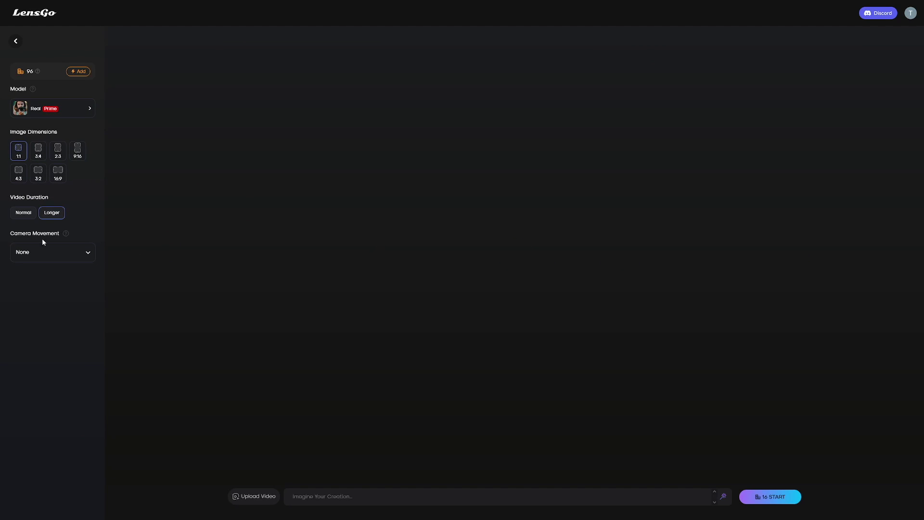
{"action": "right_click", "coordinate": [49, 203]}
{"action": "left_click", "coordinate": [56, 198]}
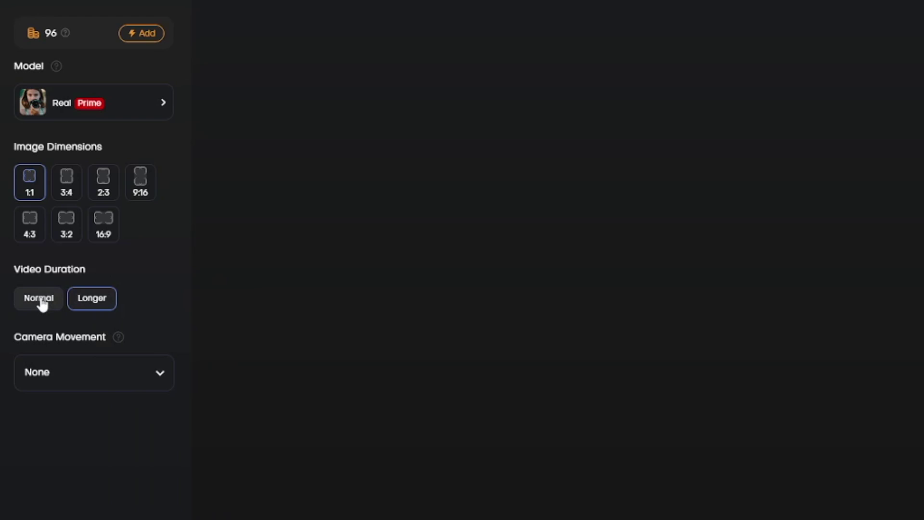
Choose Normal video duration, leave Camera Movement on None, and pick 9:16 dimensions.
{"action": "left_click", "coordinate": [41, 302]}
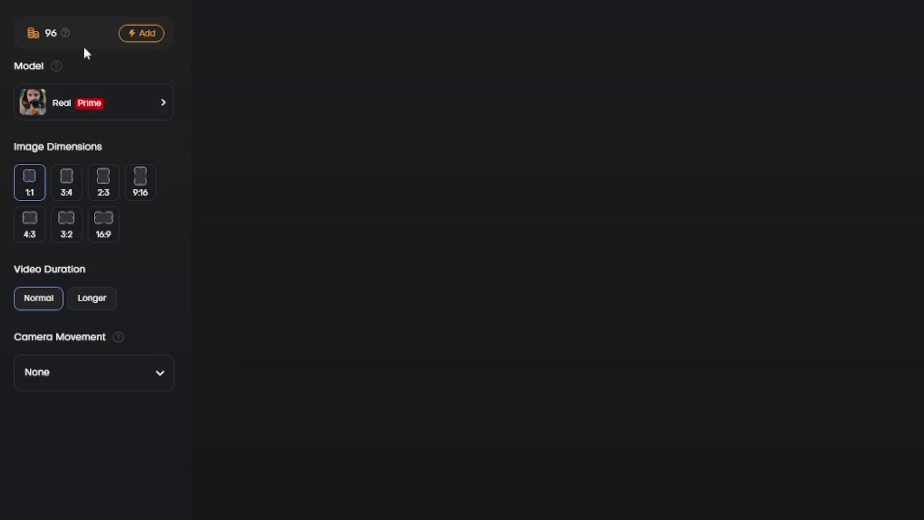
{"action": "left_click", "coordinate": [164, 382]}
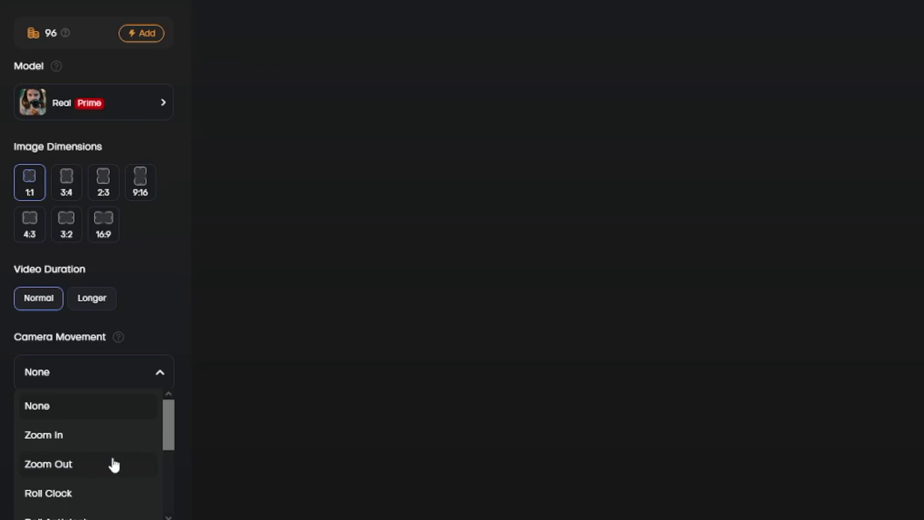
{"action": "scroll", "coordinate": [114, 463], "scroll_direction": "down", "scroll_amount": 2}
{"action": "scroll", "coordinate": [113, 462], "scroll_direction": "up", "scroll_amount": 2}
{"action": "scroll", "coordinate": [58, 446], "scroll_direction": "down", "scroll_amount": 2}
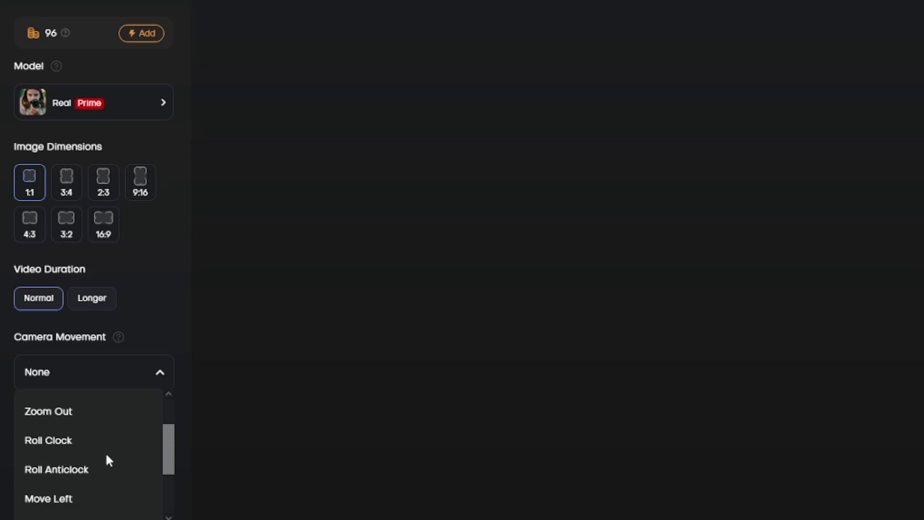
{"action": "scroll", "coordinate": [107, 457], "scroll_direction": "up", "scroll_amount": 2}
{"action": "left_click", "coordinate": [215, 467]}
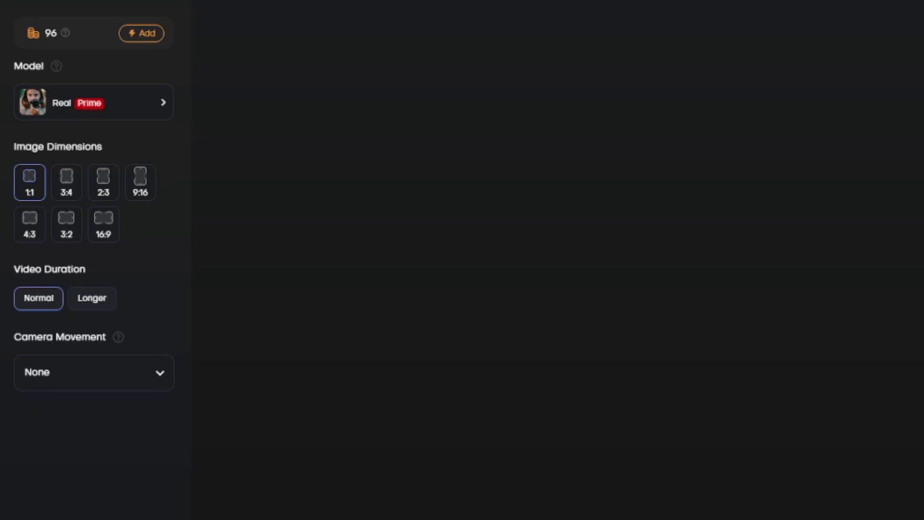
{"action": "left_click", "coordinate": [141, 186]}
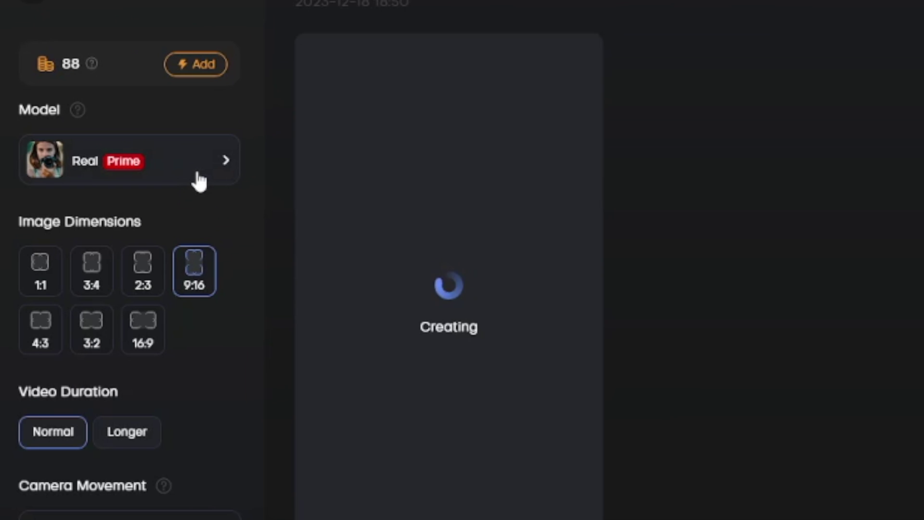
Browse the Featured Models list and close it, keeping Real for the golden-hour lion video.
{"action": "left_click", "coordinate": [79, 115]}
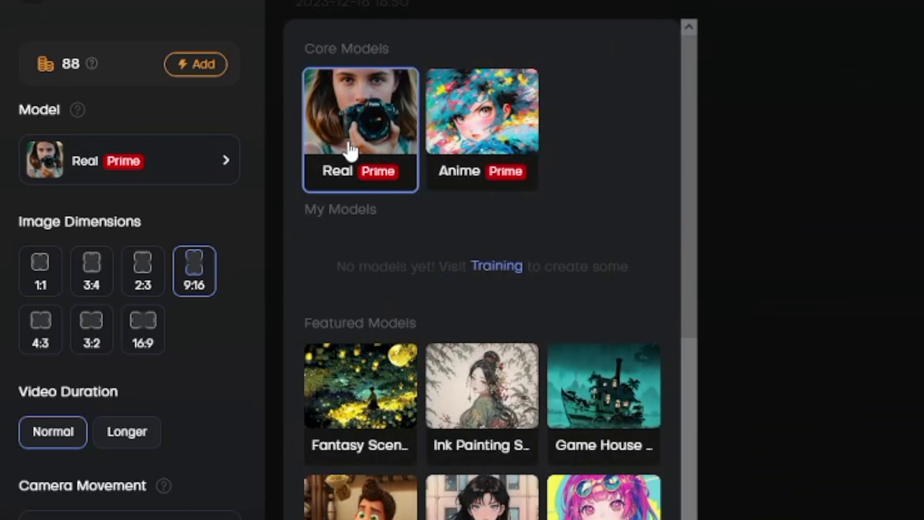
{"action": "scroll", "coordinate": [458, 392], "scroll_direction": "down", "scroll_amount": 1}
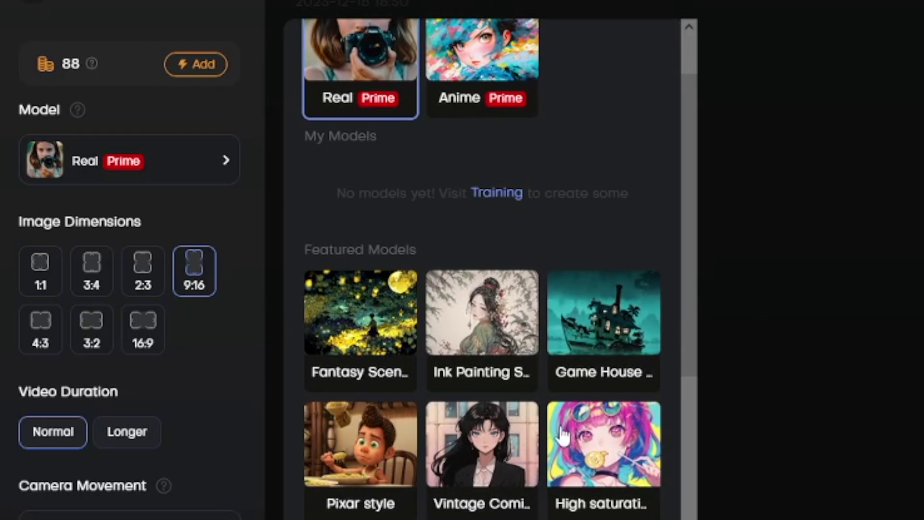
{"action": "scroll", "coordinate": [521, 341], "scroll_direction": "down", "scroll_amount": 1}
{"action": "scroll", "coordinate": [521, 341], "scroll_direction": "down", "scroll_amount": 5}
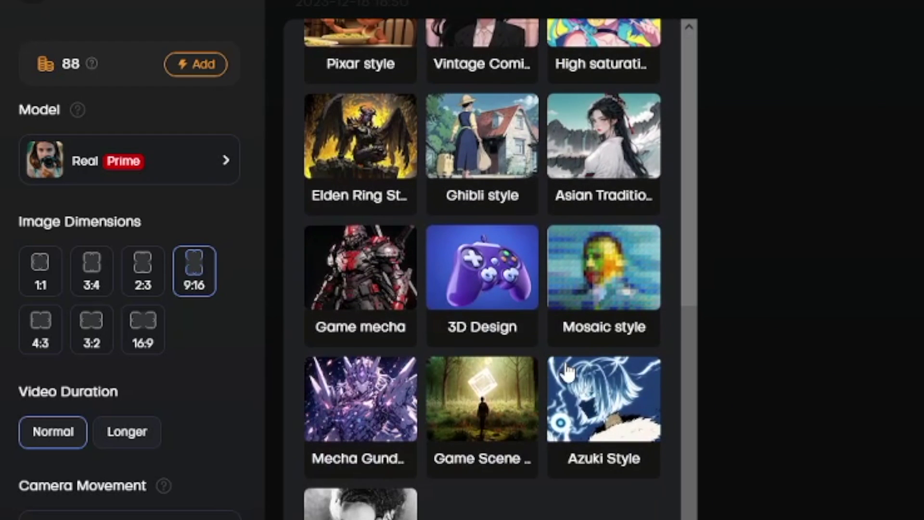
{"action": "left_click", "coordinate": [701, 440]}
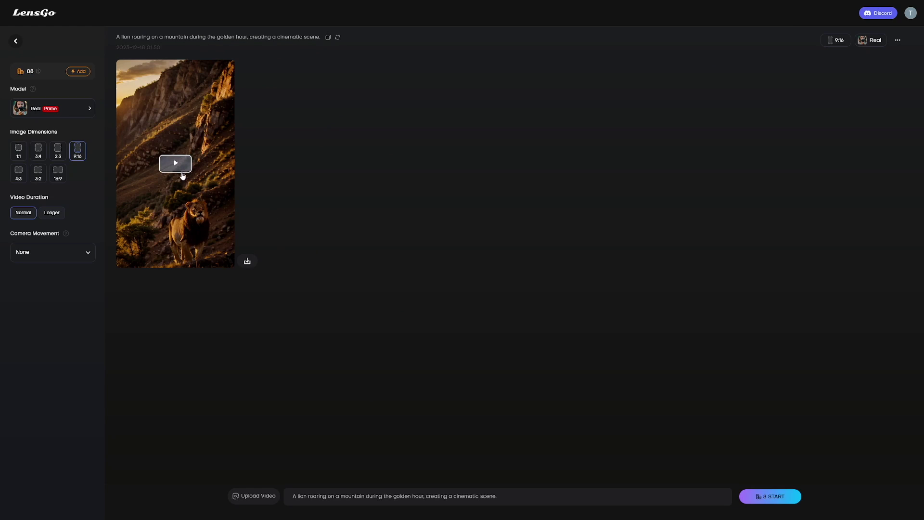
Play the generated golden-hour lion video and switch it to full screen.
{"action": "left_click", "coordinate": [176, 166]}
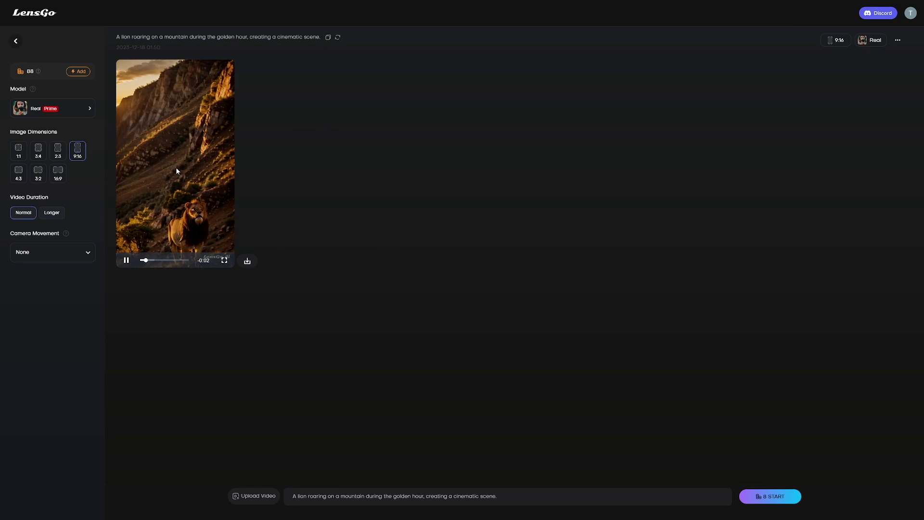
{"action": "left_click", "coordinate": [224, 261]}
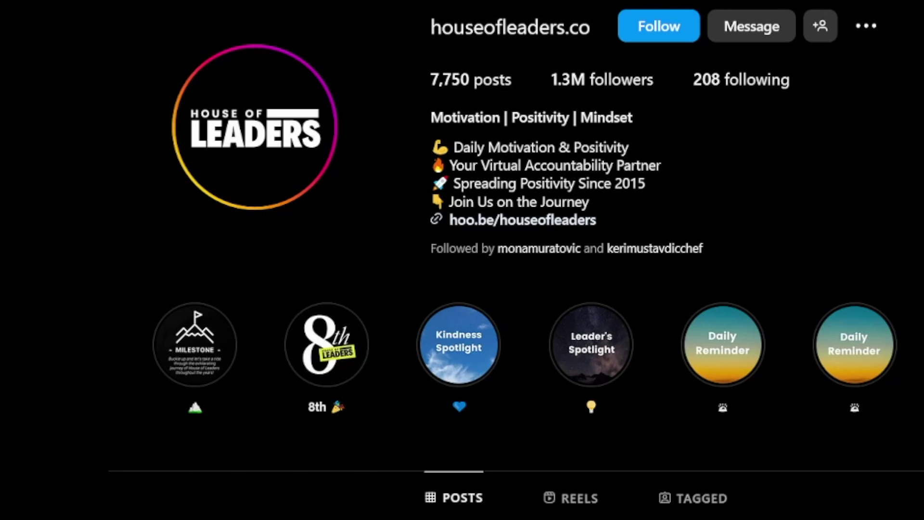
Scroll the quote grid, open the become-a-diamond post, then return to the profile top.
{"action": "scroll", "coordinate": [819, 185], "scroll_direction": "down", "scroll_amount": 10}
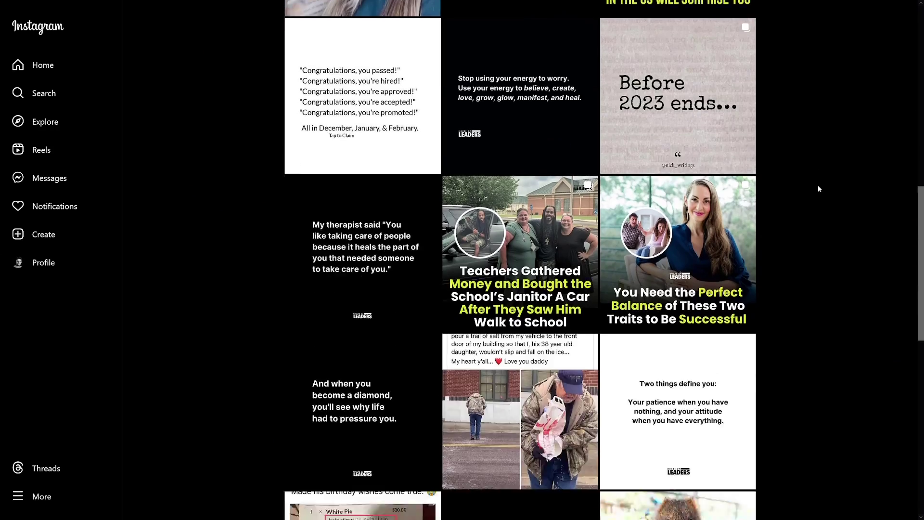
{"action": "scroll", "coordinate": [819, 188], "scroll_direction": "down", "scroll_amount": 1}
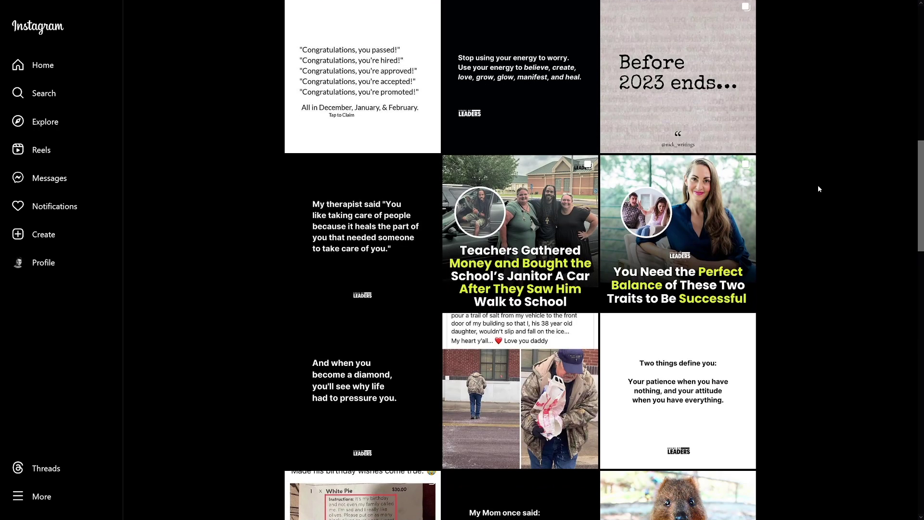
{"action": "left_click", "coordinate": [390, 353]}
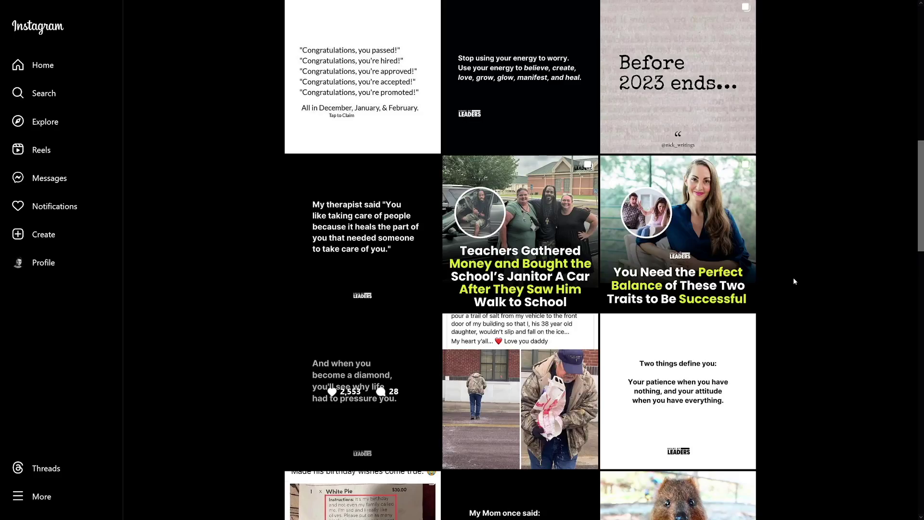
{"action": "scroll", "coordinate": [793, 281], "scroll_direction": "up", "scroll_amount": 12}
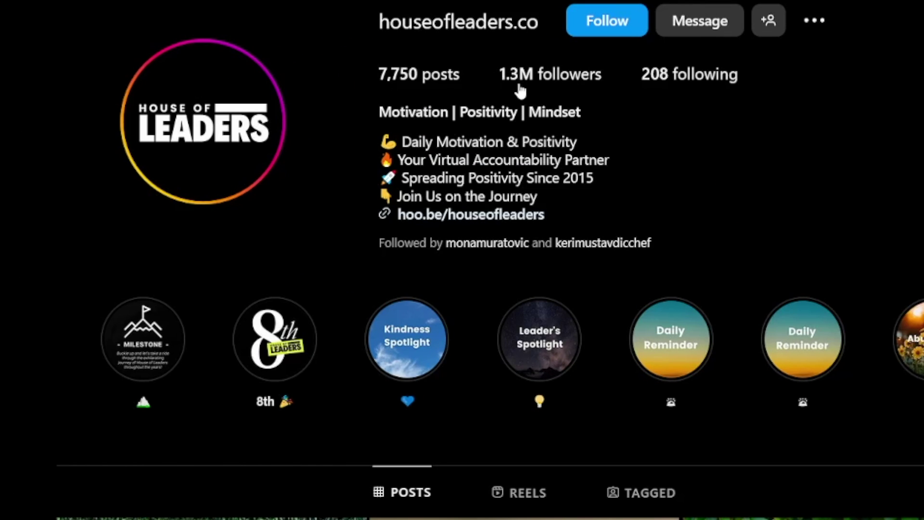
Point out the account's 7,750 posts count by highlighting it on the profile.
{"action": "mouse_move", "coordinate": [520, 90]}
{"action": "left_click_drag", "start_coordinate": [378, 74], "coordinate": [461, 73]}
{"action": "left_click", "coordinate": [449, 78]}
{"action": "left_click_drag", "start_coordinate": [420, 74], "coordinate": [460, 73]}
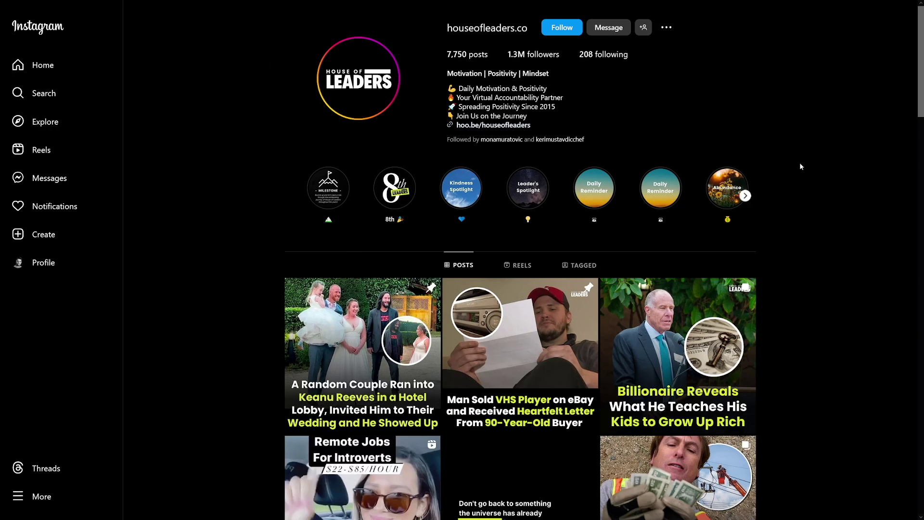
Scroll down the posts grid to reach the Billionaire Reveals post.
{"action": "scroll", "coordinate": [801, 166], "scroll_direction": "down", "scroll_amount": 7}
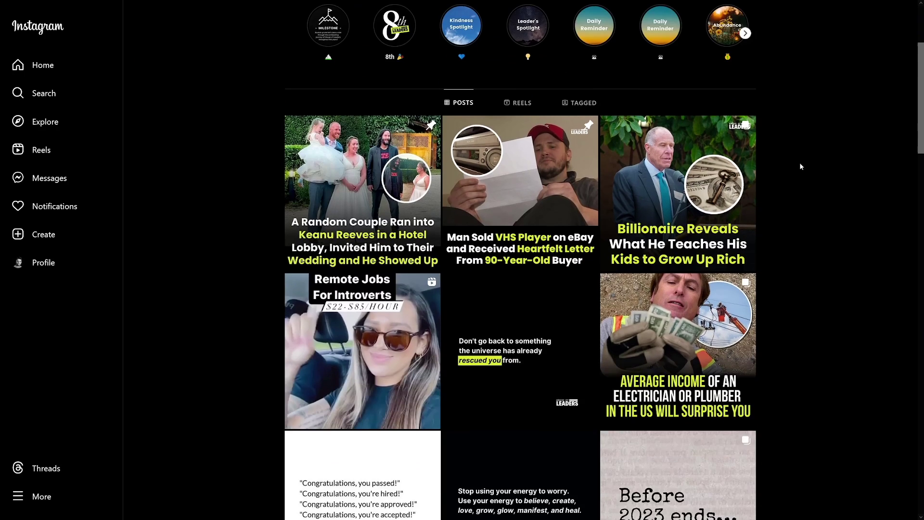
{"action": "scroll", "coordinate": [801, 166], "scroll_direction": "down", "scroll_amount": 2}
{"action": "scroll", "coordinate": [800, 166], "scroll_direction": "up", "scroll_amount": 10}
{"action": "scroll", "coordinate": [800, 166], "scroll_direction": "down", "scroll_amount": 2}
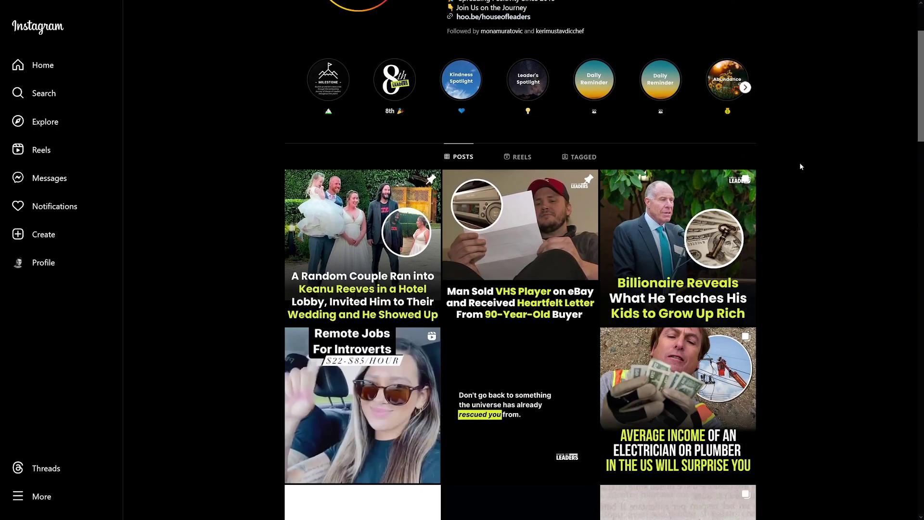
{"action": "left_click", "coordinate": [669, 223]}
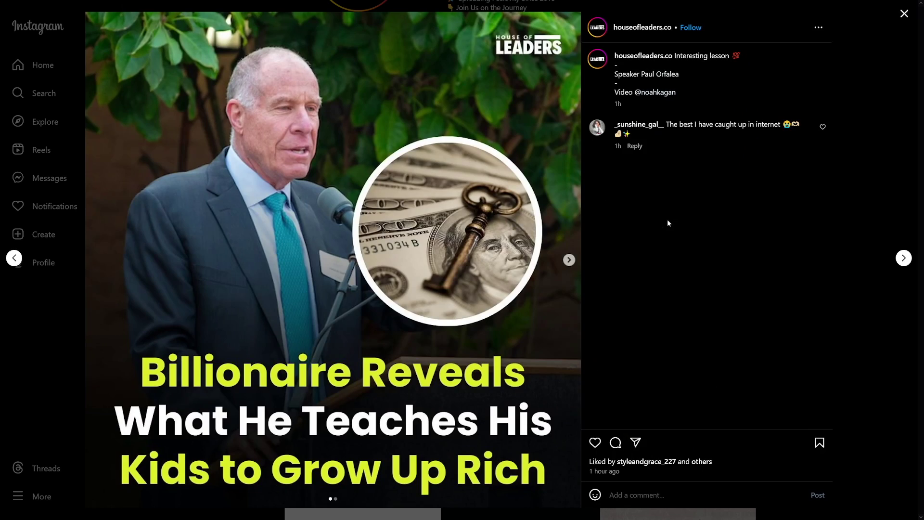